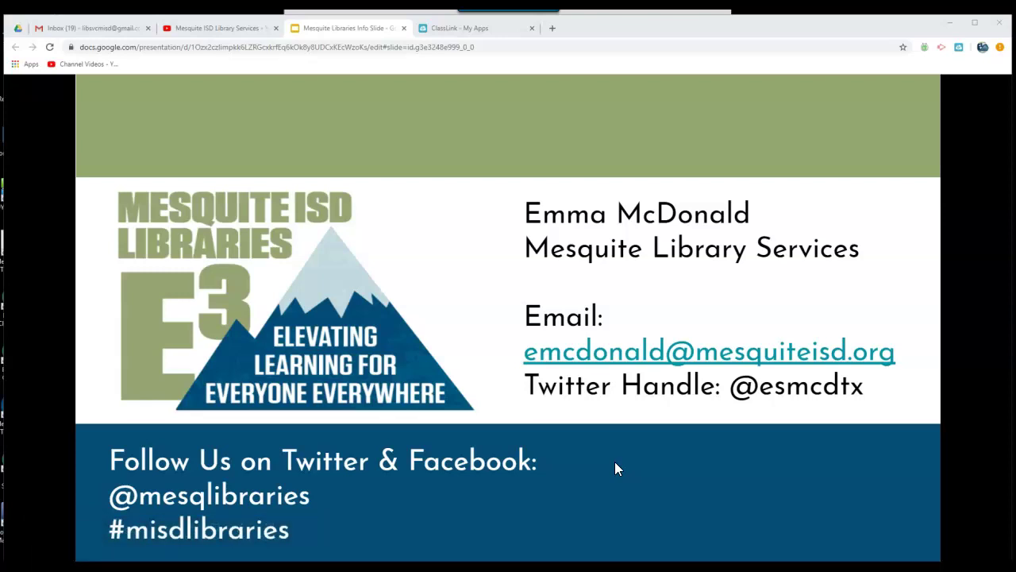
Switch to ClassLink and launch the Digital Library from the Library: Find a Book folder
left_click(615, 462)
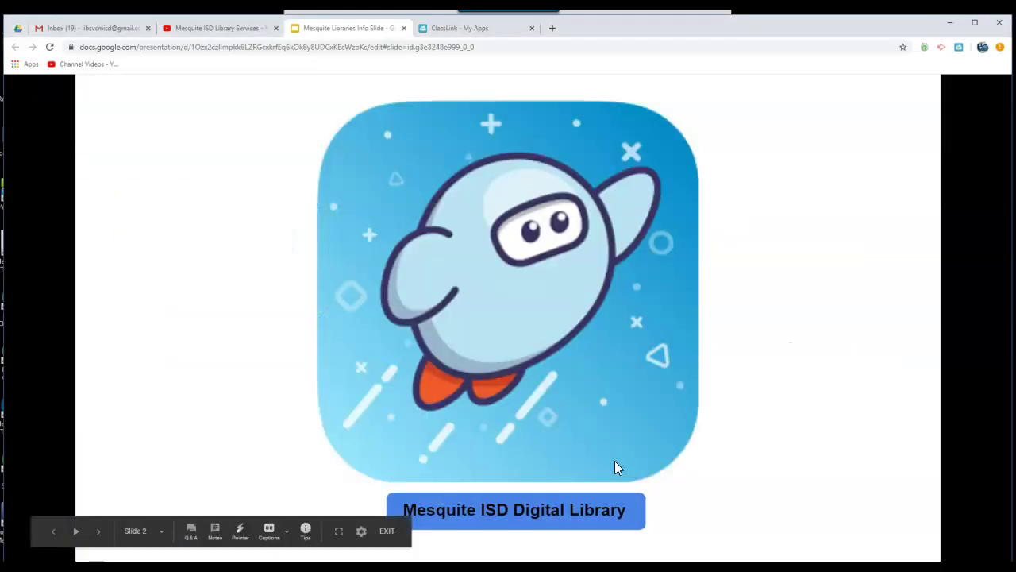
left_click(484, 30)
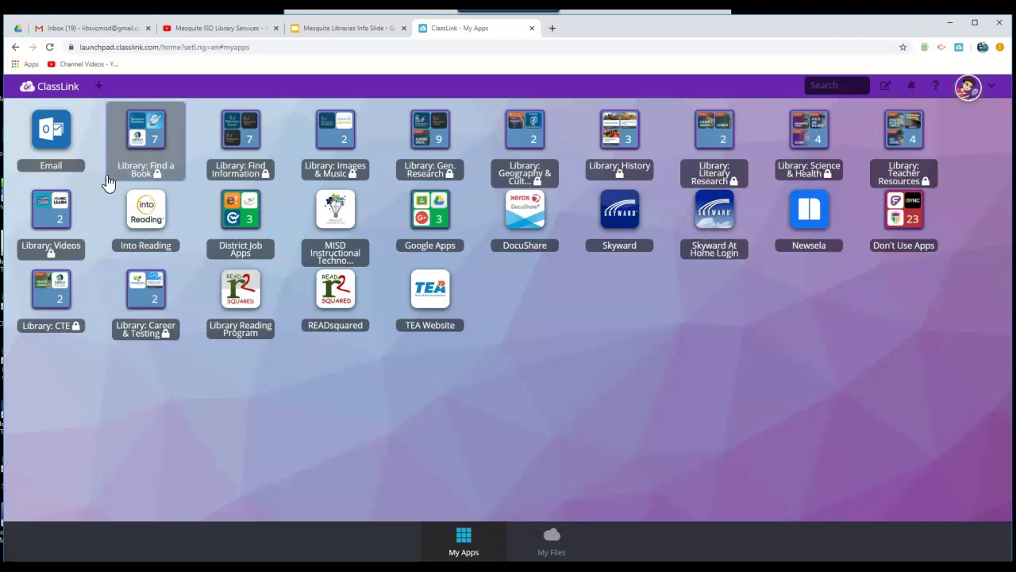
left_click(153, 137)
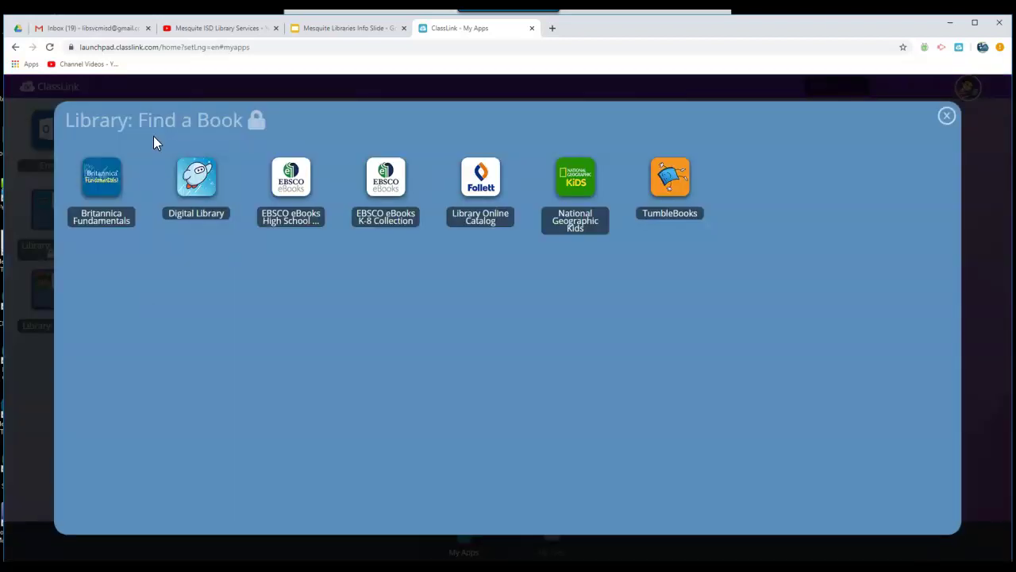
left_click(205, 193)
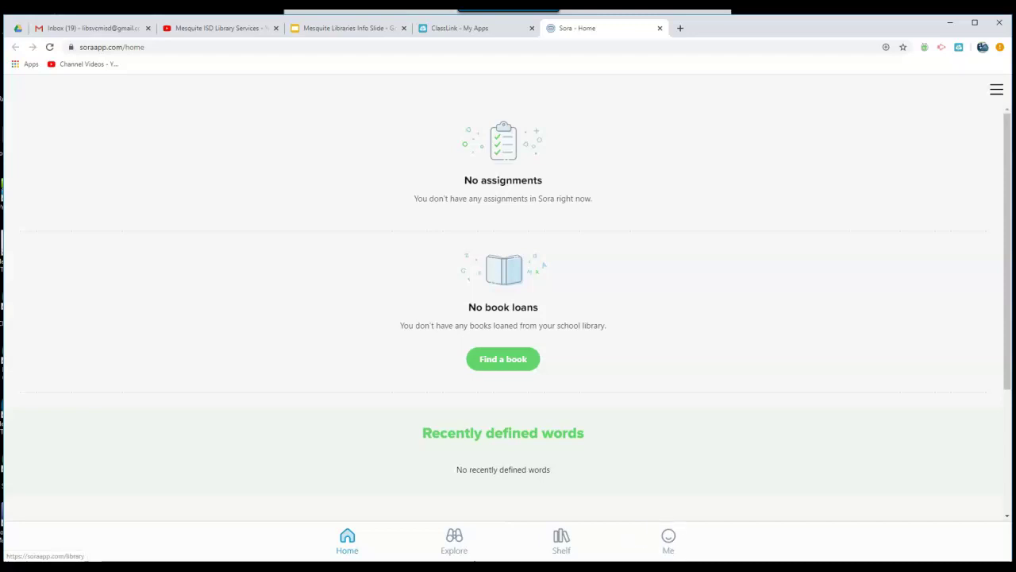
Explore the Mesquite ISD collections, examining Read Along With Me, the Spanish and simultaneous use titles, Battle of the Books and 6th Grade Reads
left_click(456, 545)
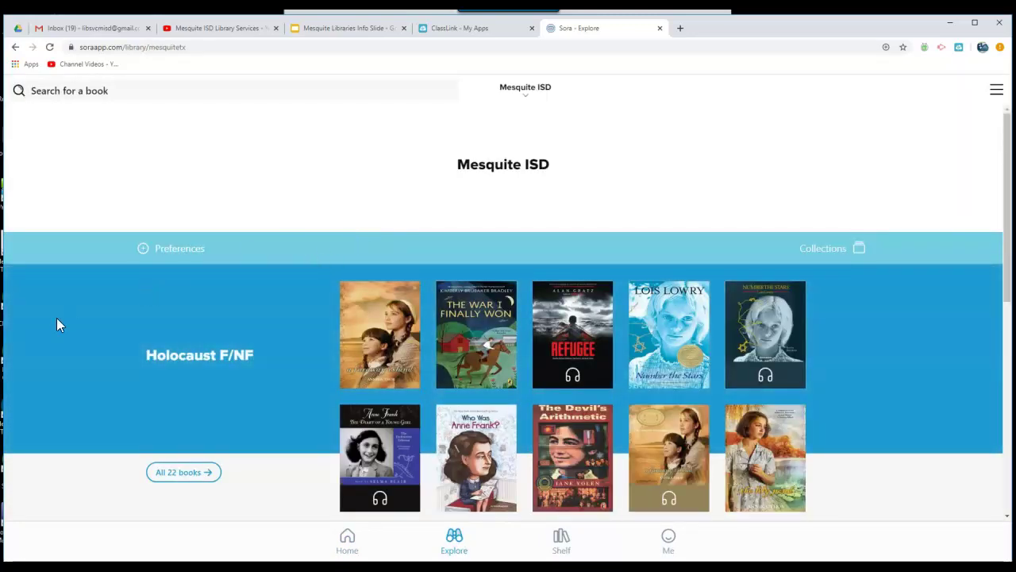
scroll(104, 316, "down", 3)
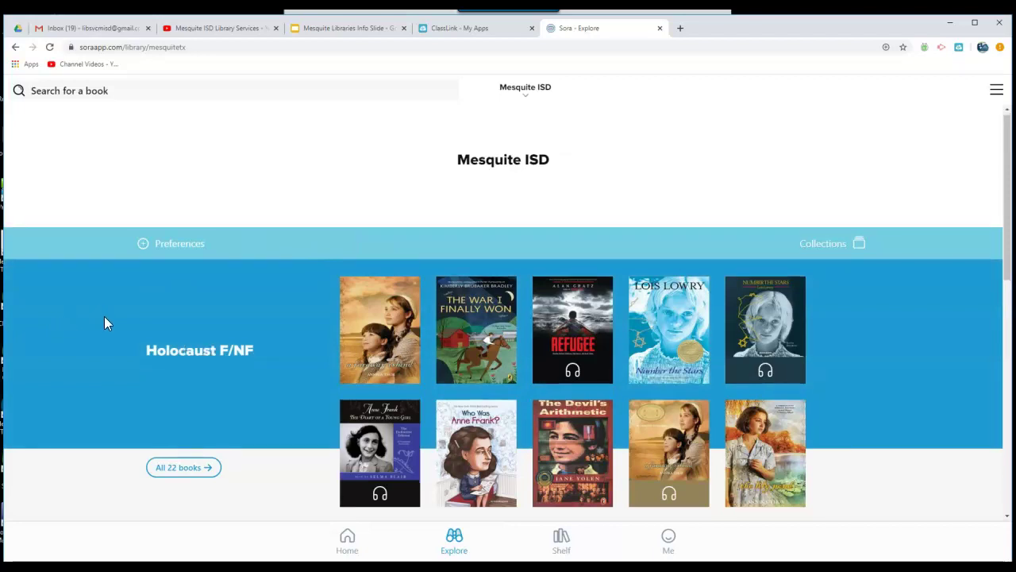
scroll(104, 324, "down", 4)
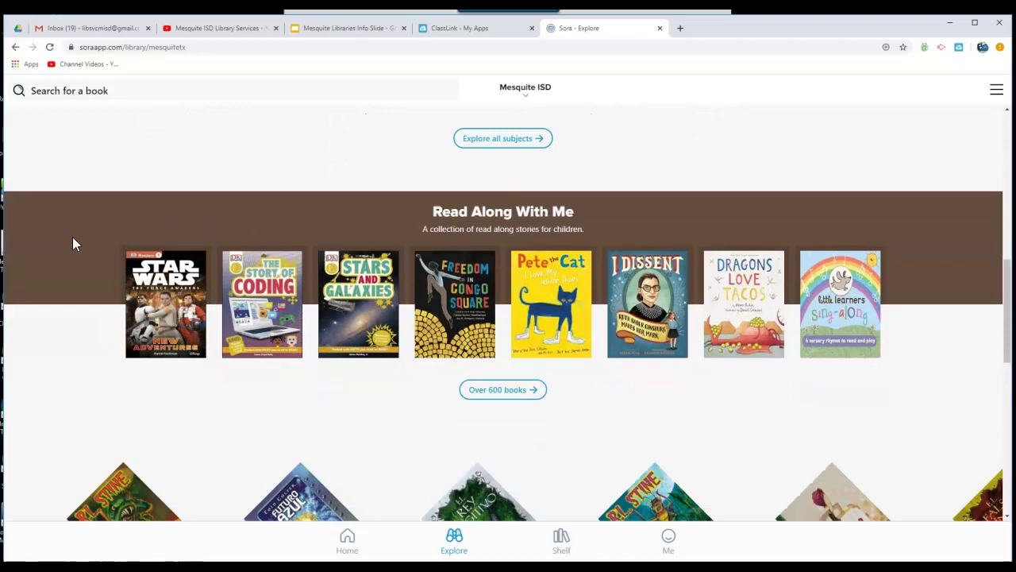
scroll(73, 238, "down", 1)
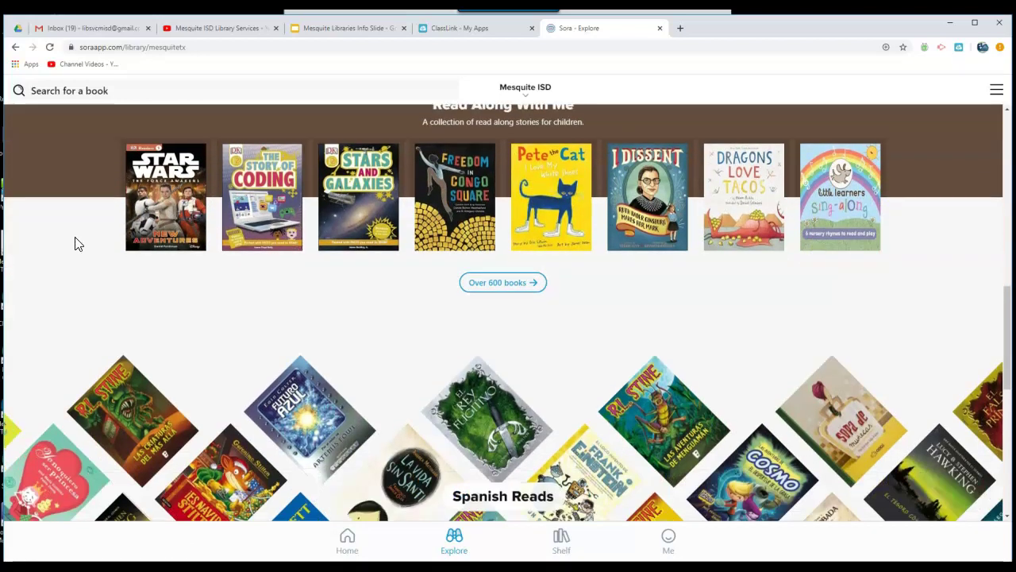
scroll(76, 238, "down", 2)
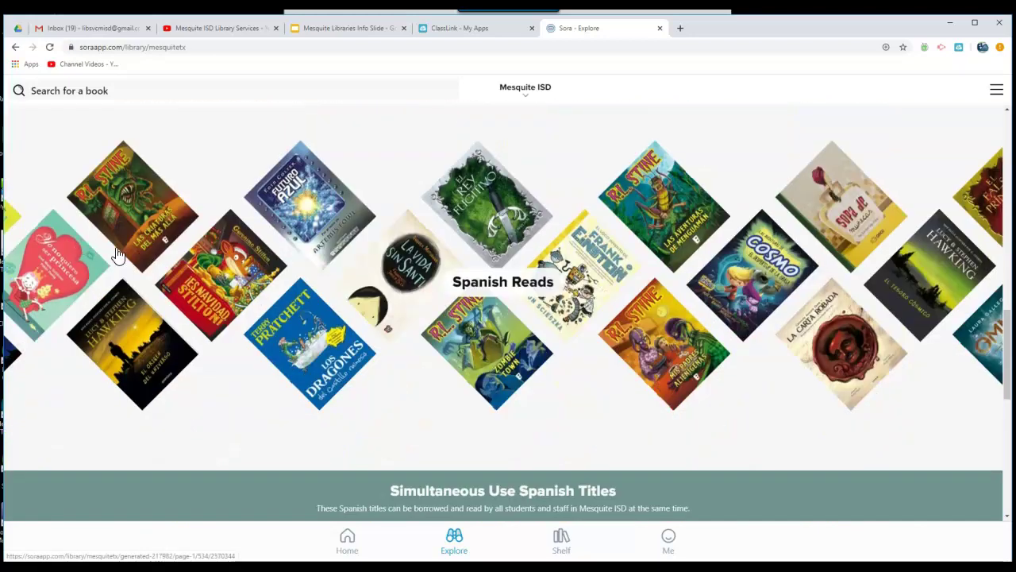
scroll(186, 280, "down", 2)
scroll(158, 282, "down", 1)
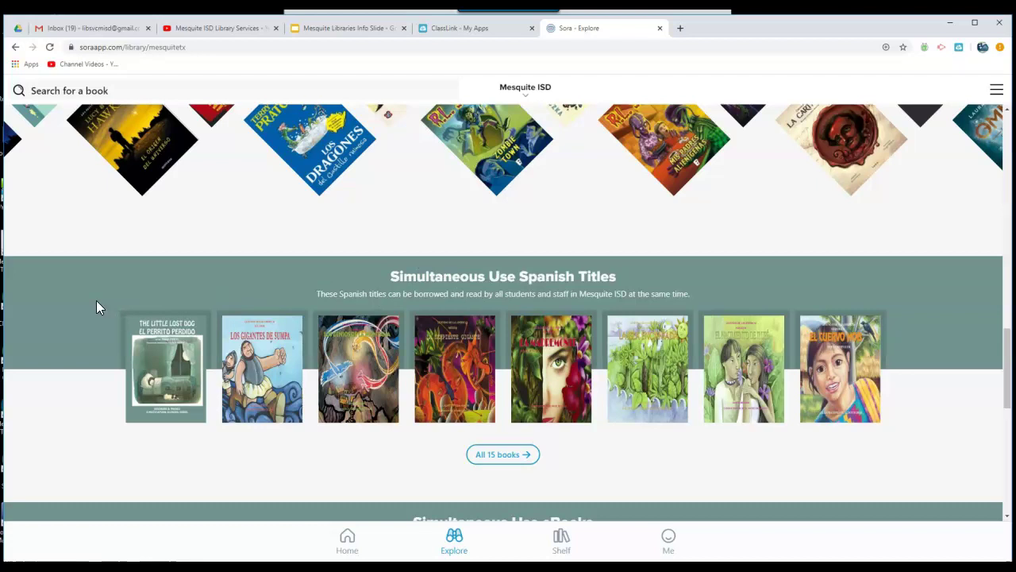
scroll(96, 301, "down", 3)
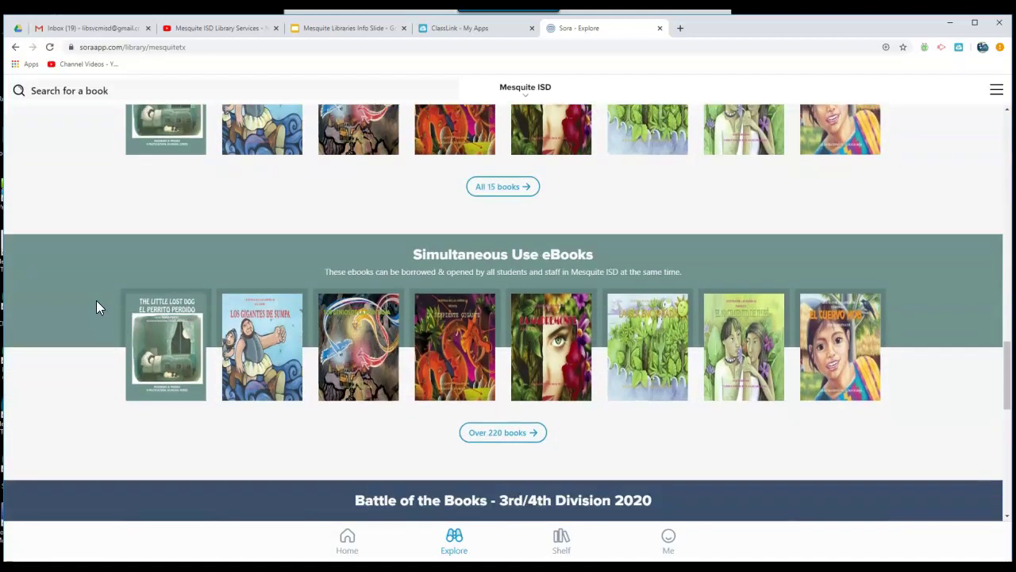
scroll(96, 306, "down", 3)
scroll(97, 306, "down", 3)
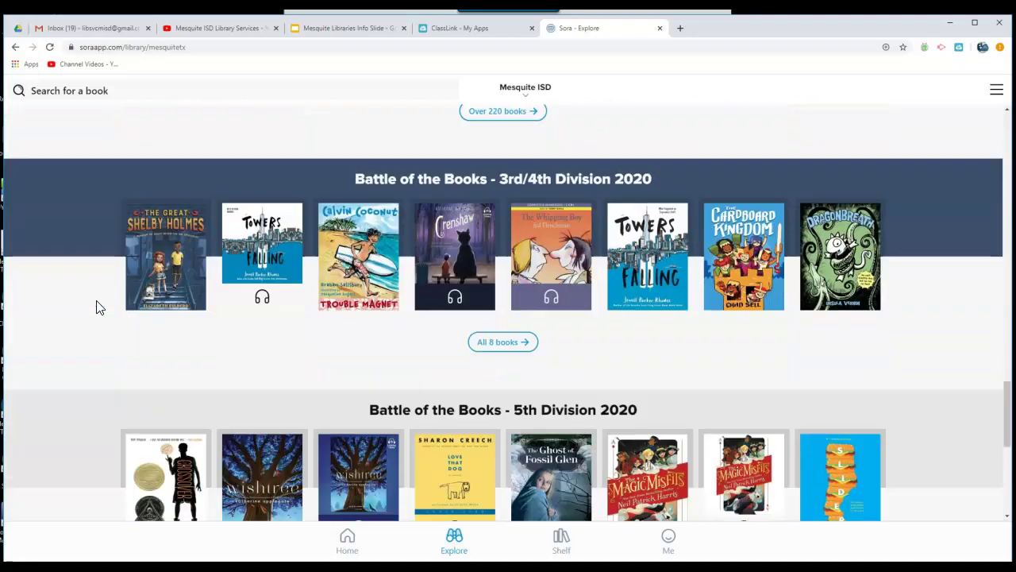
scroll(97, 305, "down", 3)
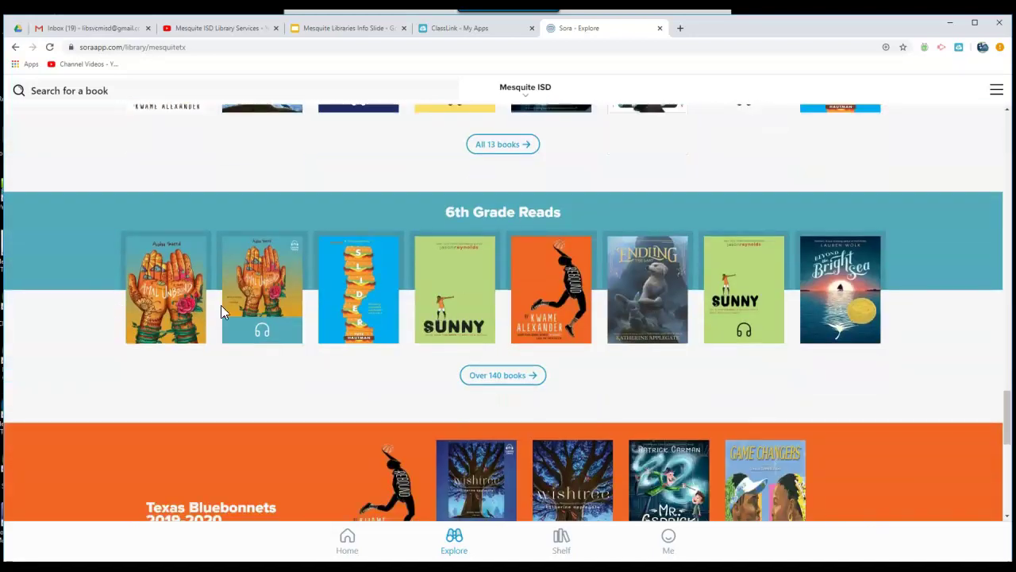
Open the ebook The Crossover in the reader and show its title page without the navigation controls
left_click(562, 280)
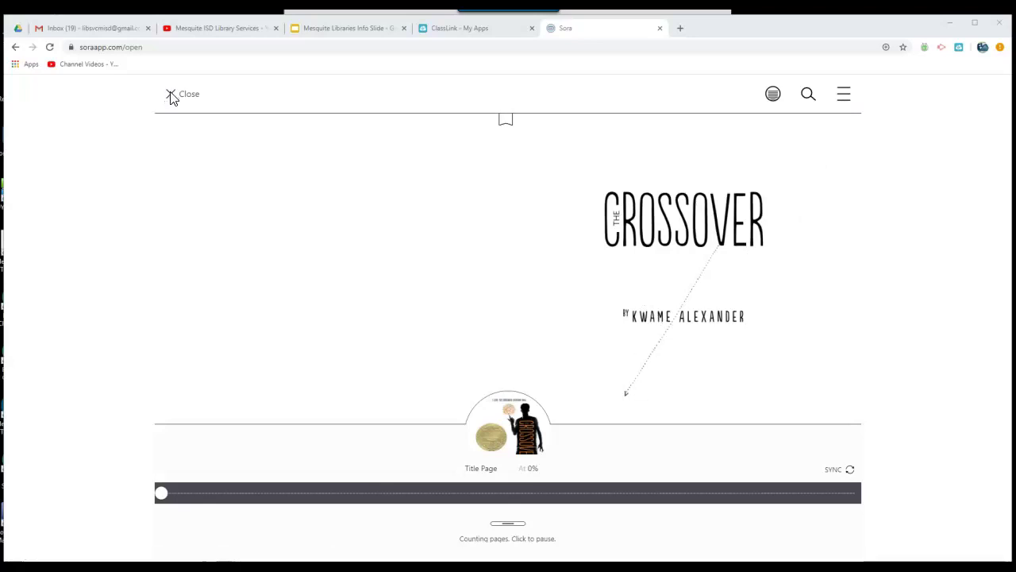
left_click(506, 124)
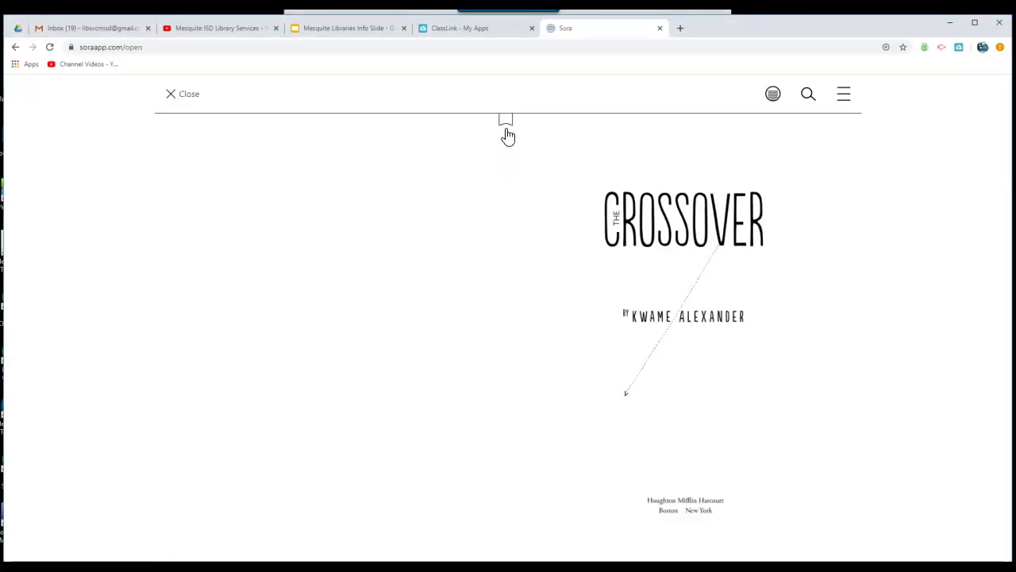
Enlarge the text scale in the book's reading settings and set the lighting to Sepia
left_click(845, 103)
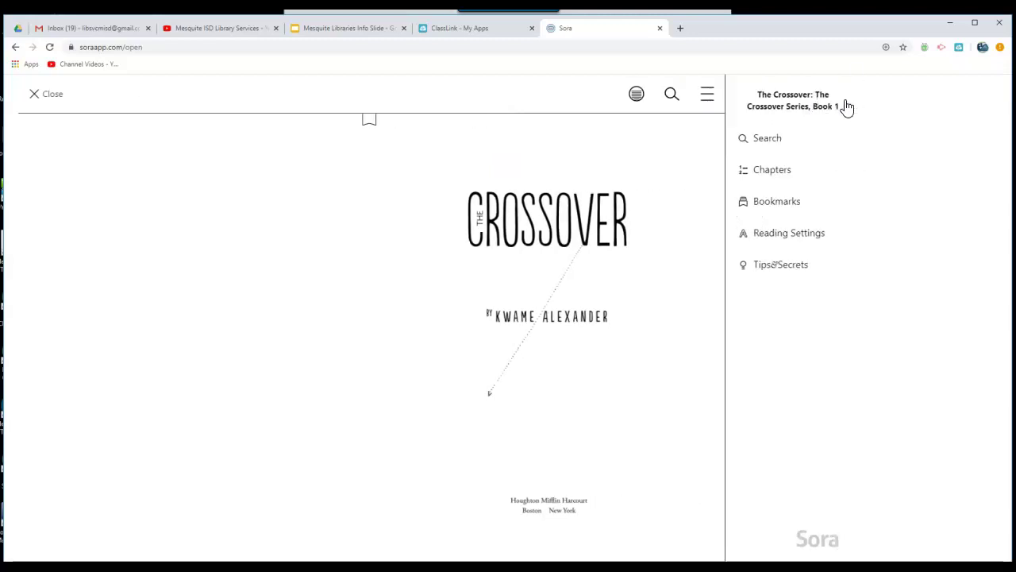
left_click(786, 238)
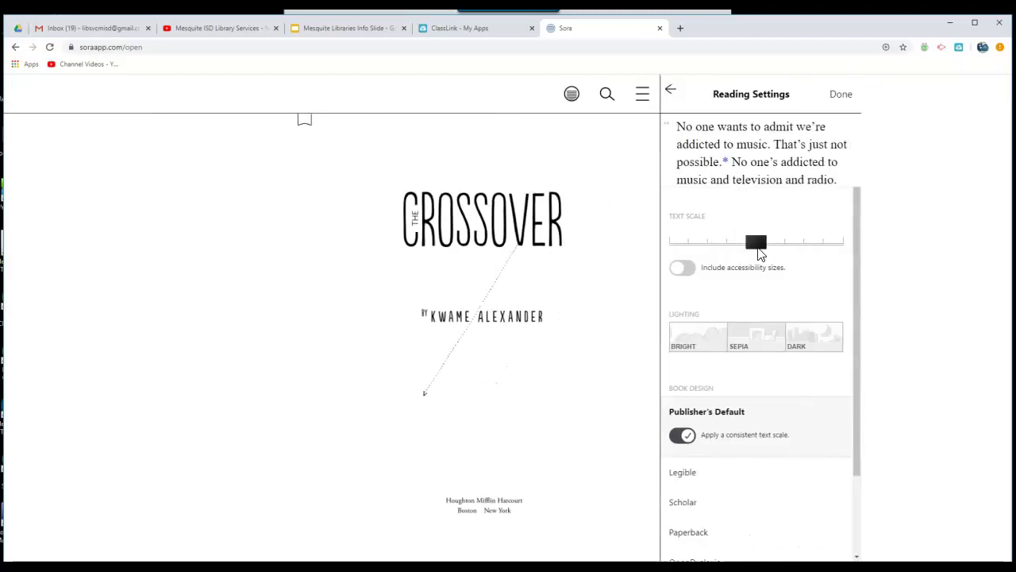
left_click_drag(756, 251, 830, 251)
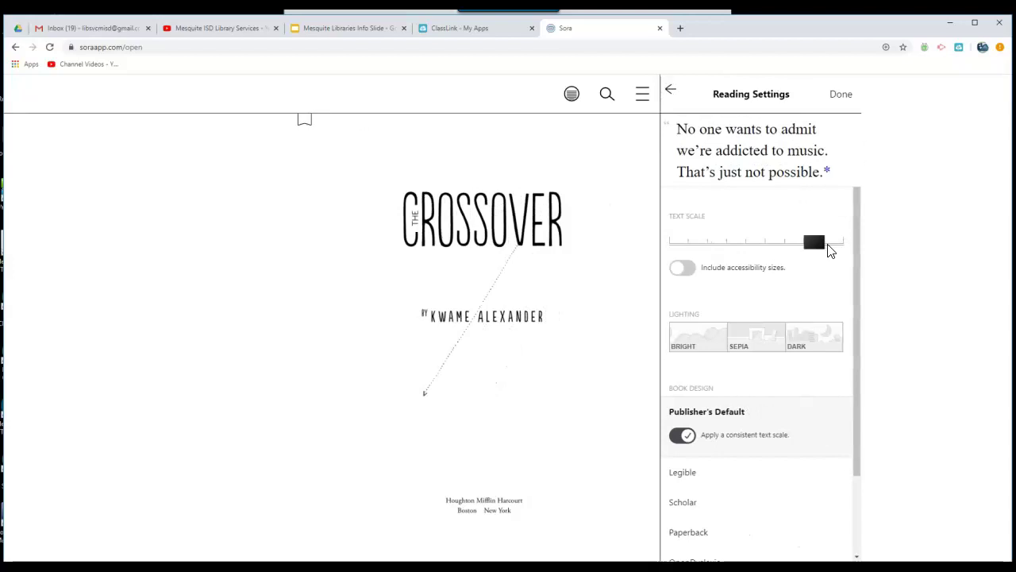
left_click(769, 341)
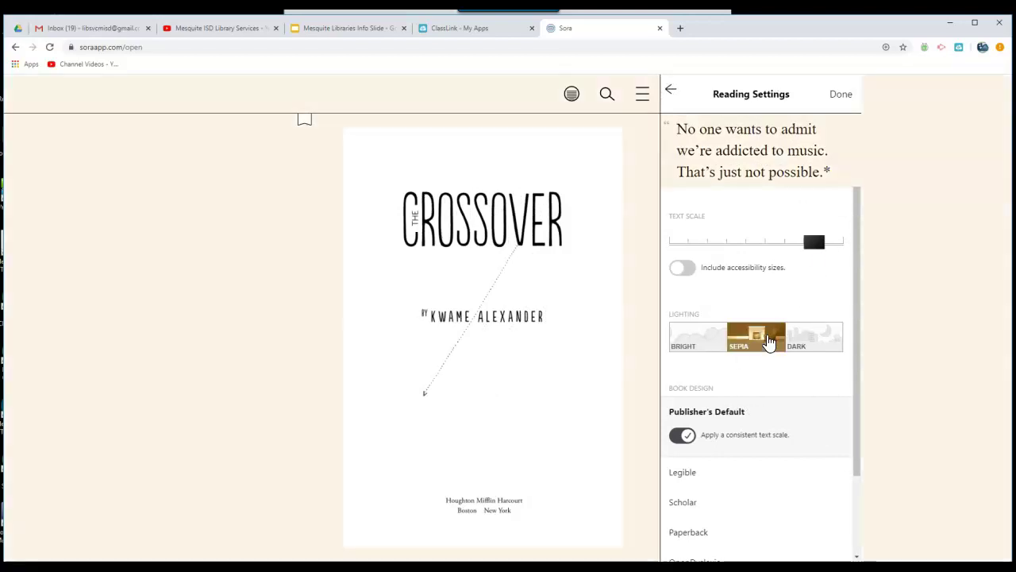
Try the Legible and Paperback book designs, settle on OpenDyslexic, and finish the reading settings
scroll(770, 346, "down", 3)
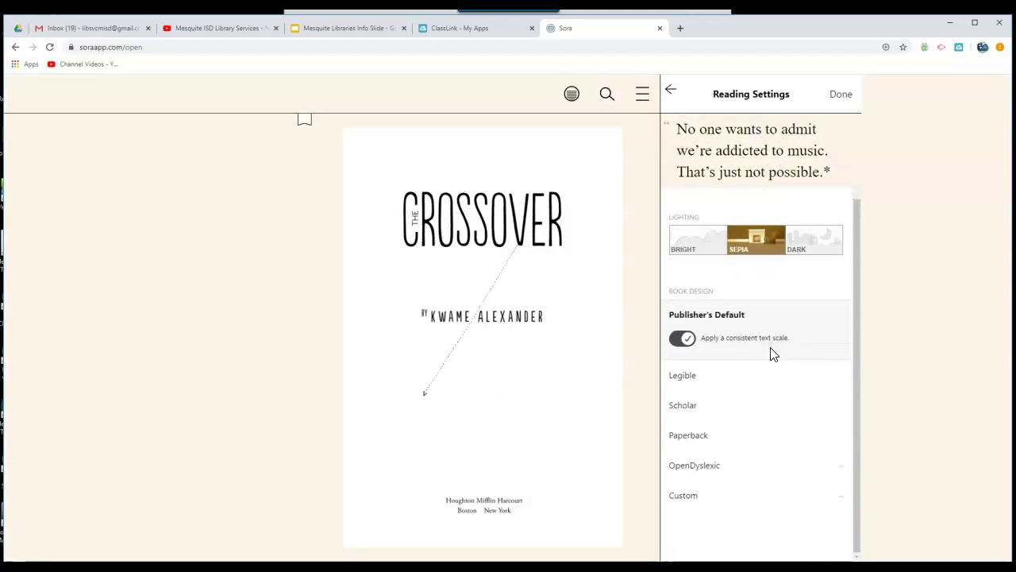
left_click(689, 379)
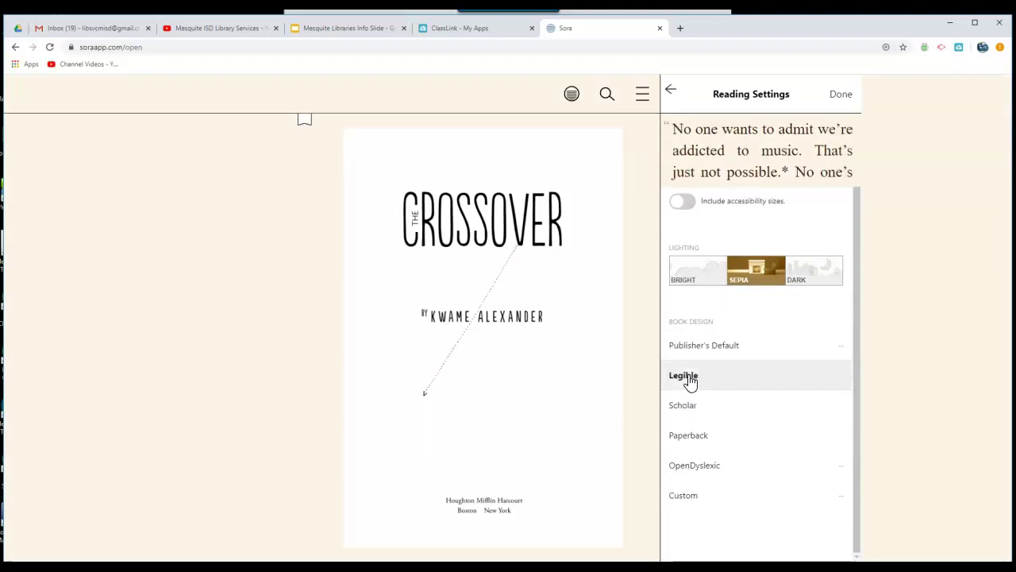
left_click(688, 445)
left_click(697, 468)
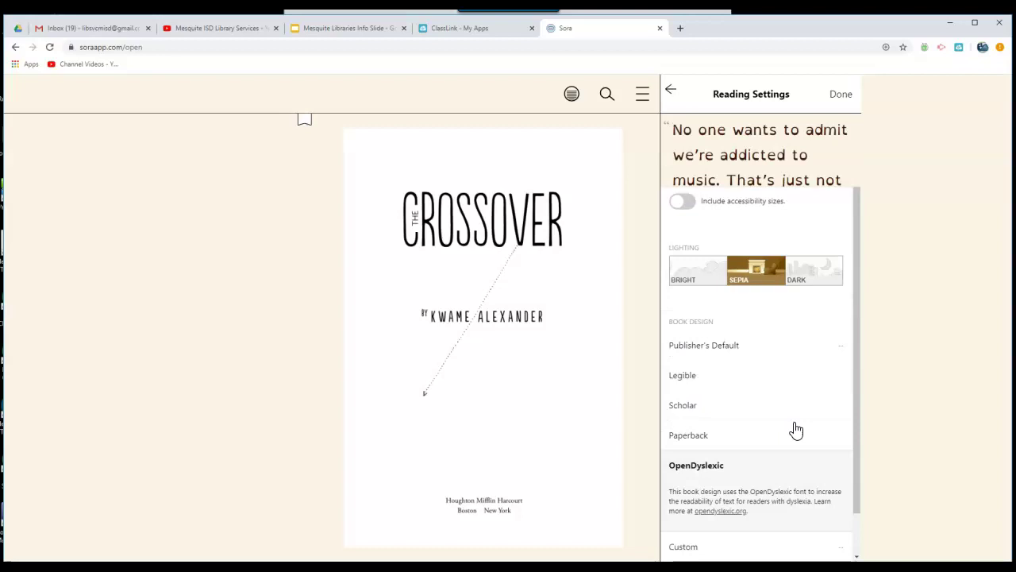
scroll(773, 427, "down", 1)
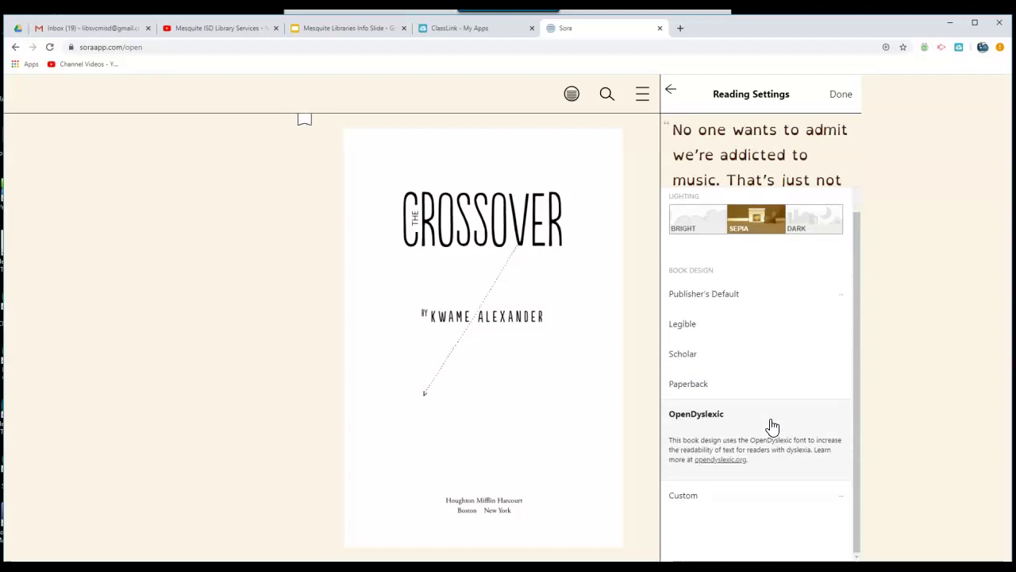
left_click(842, 97)
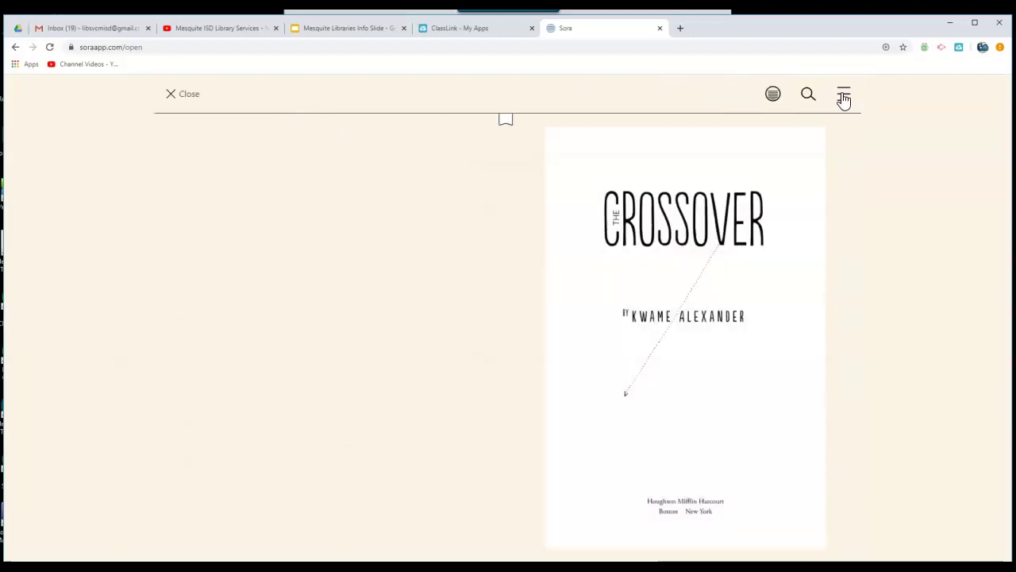
Page forward through the book's table of contents to the copyright page to examine the new text formatting
left_click(797, 341)
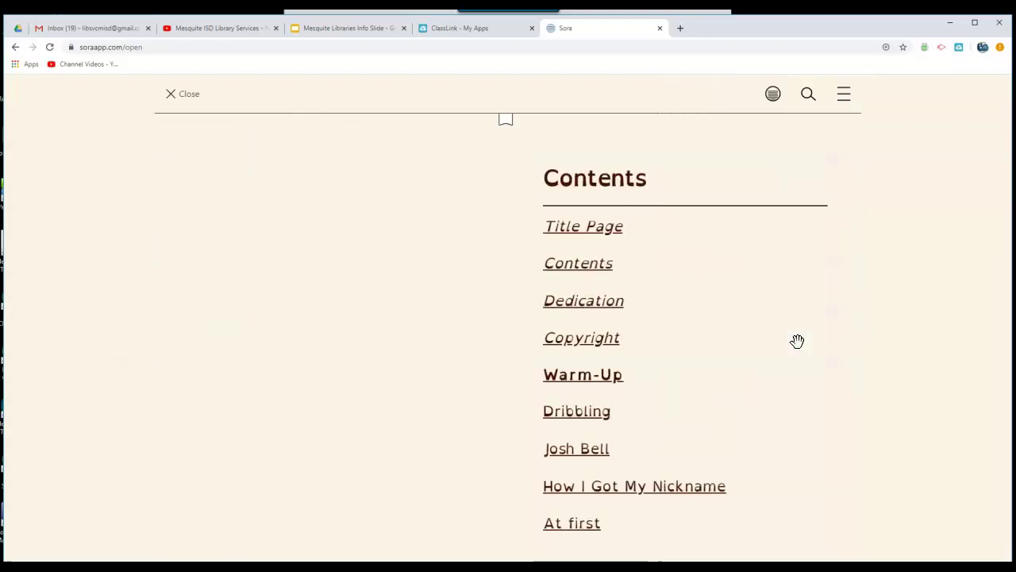
left_click(772, 337)
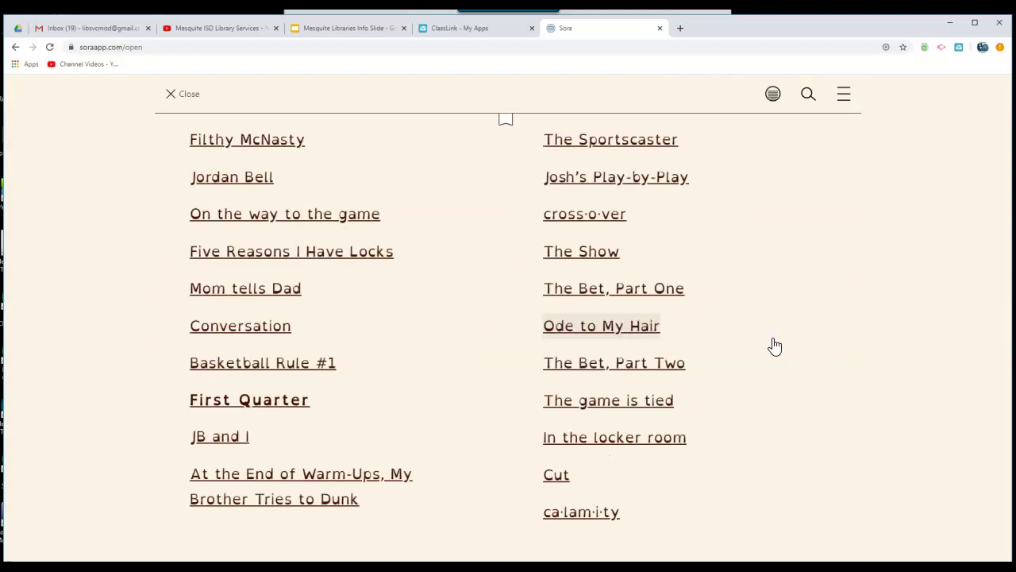
left_click(776, 345)
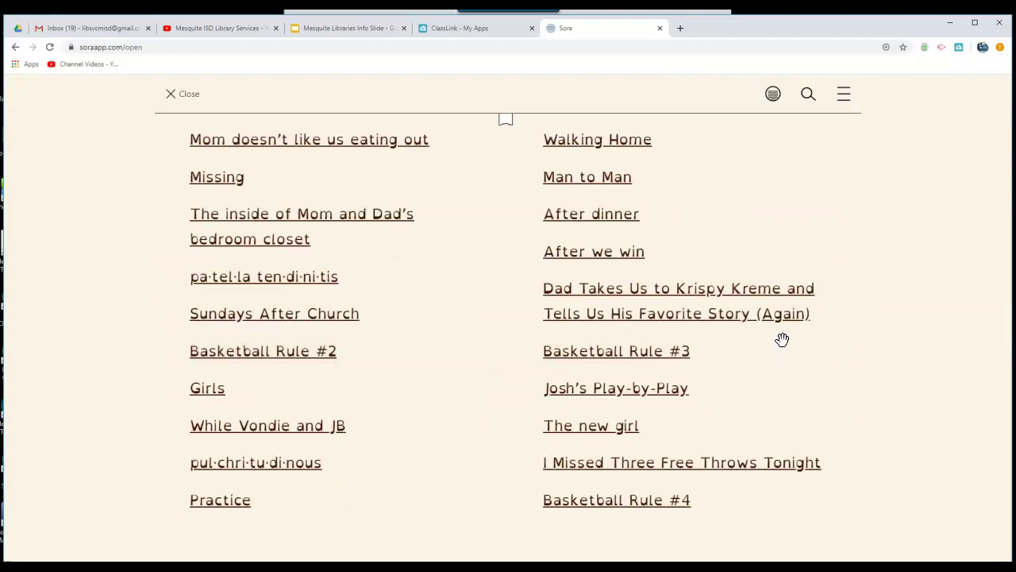
left_click(786, 344)
left_click(785, 342)
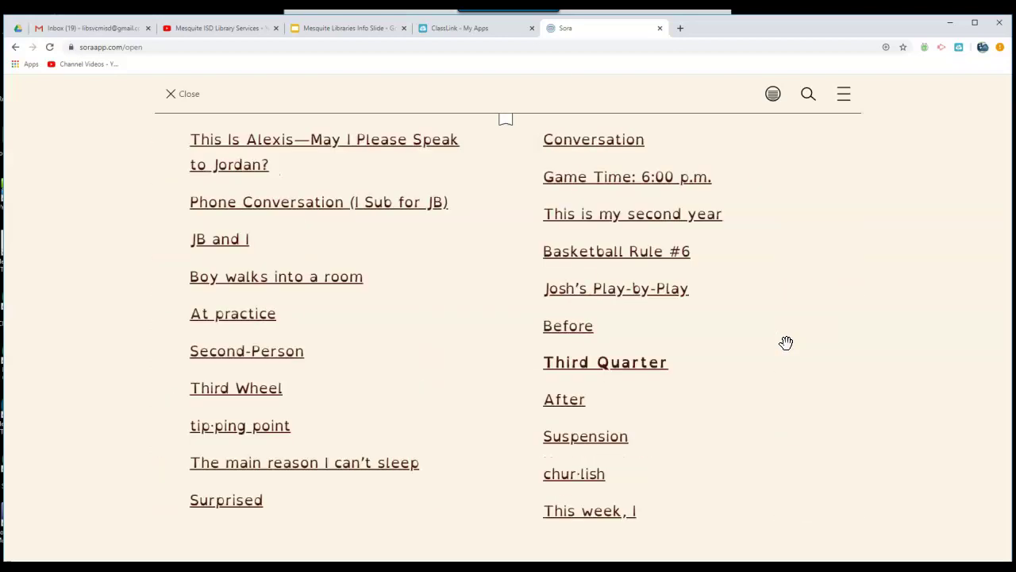
left_click(786, 342)
left_click(791, 342)
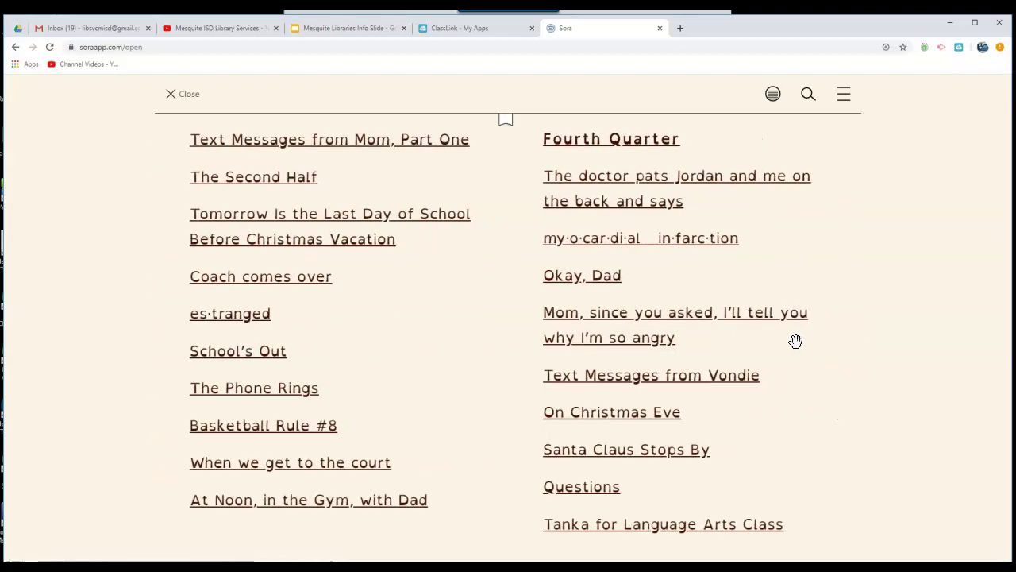
left_click(797, 341)
left_click(796, 340)
left_click(796, 341)
left_click(796, 341)
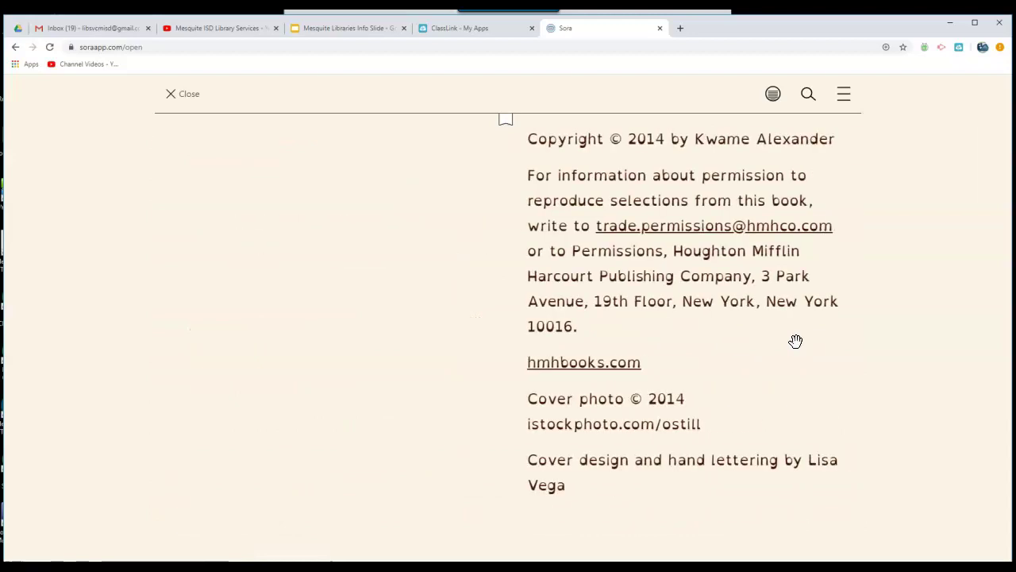
Open the loan options for The Crossover from the Shelf and check its send-to-device choices without sending it
left_click(174, 99)
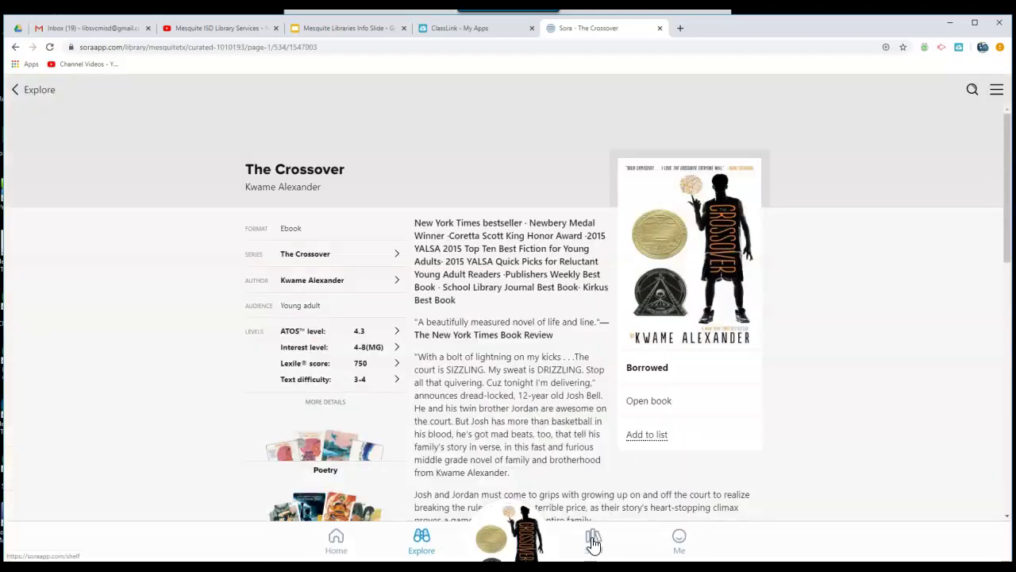
left_click(594, 540)
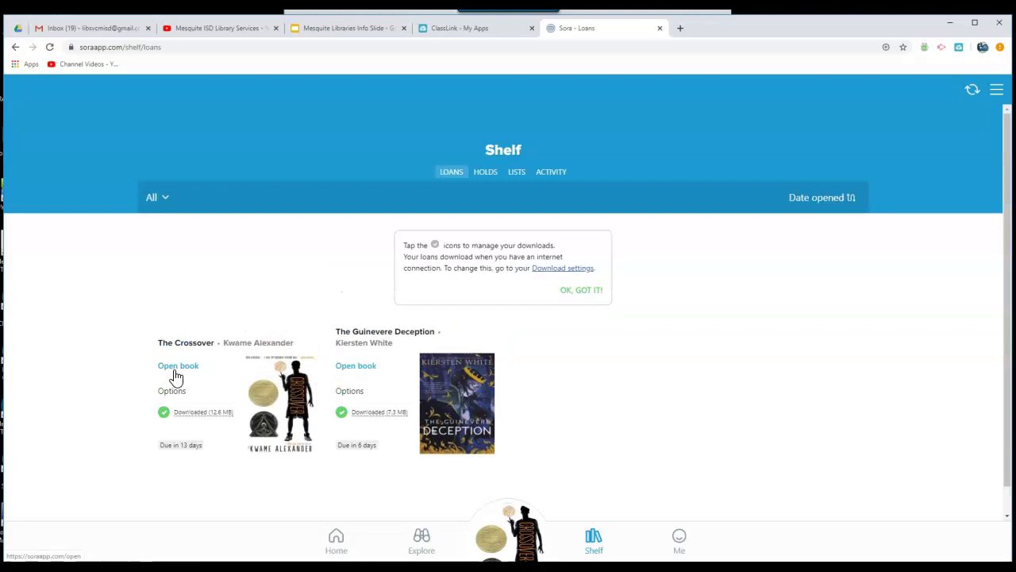
left_click(172, 392)
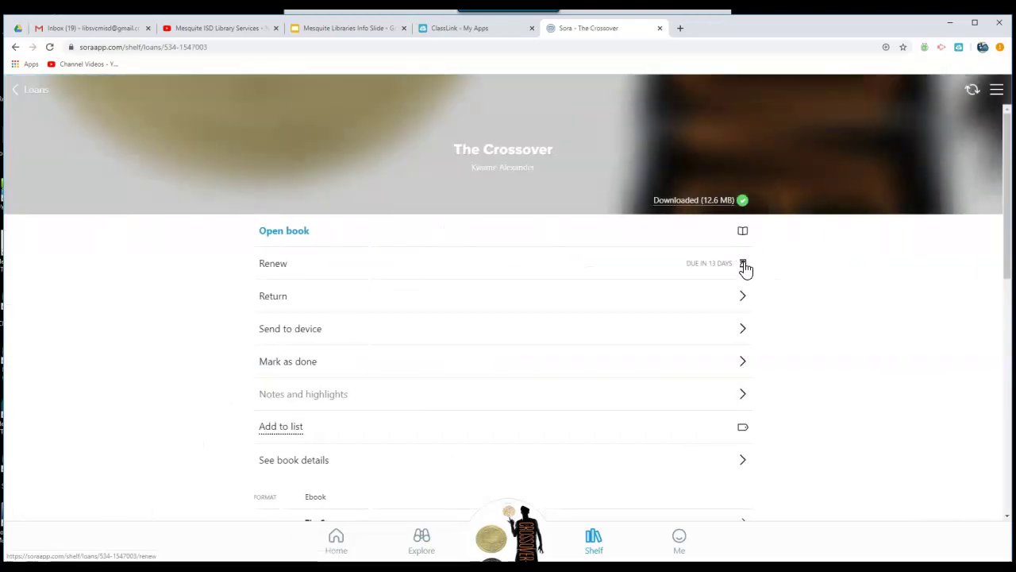
left_click(744, 334)
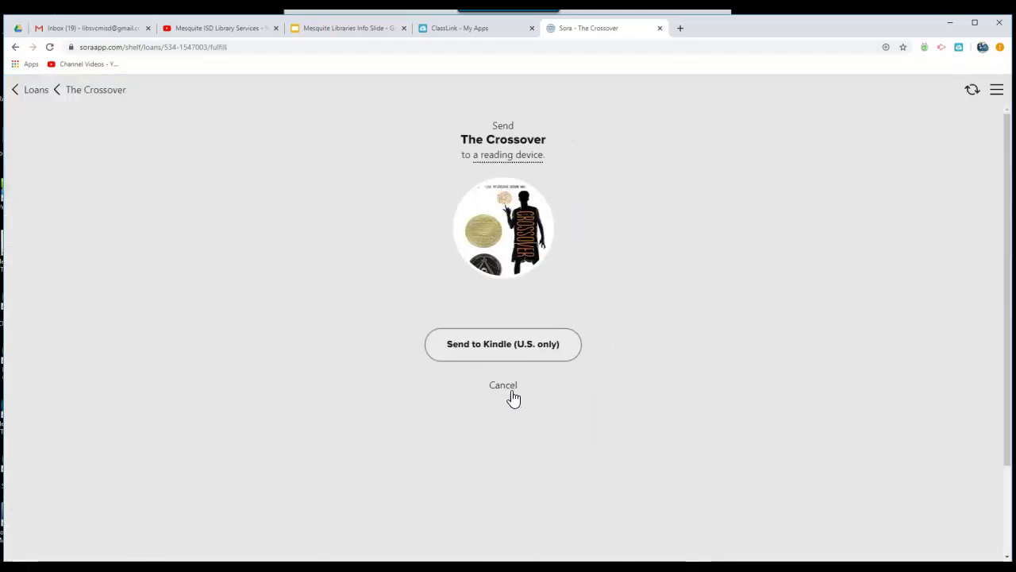
left_click(77, 92)
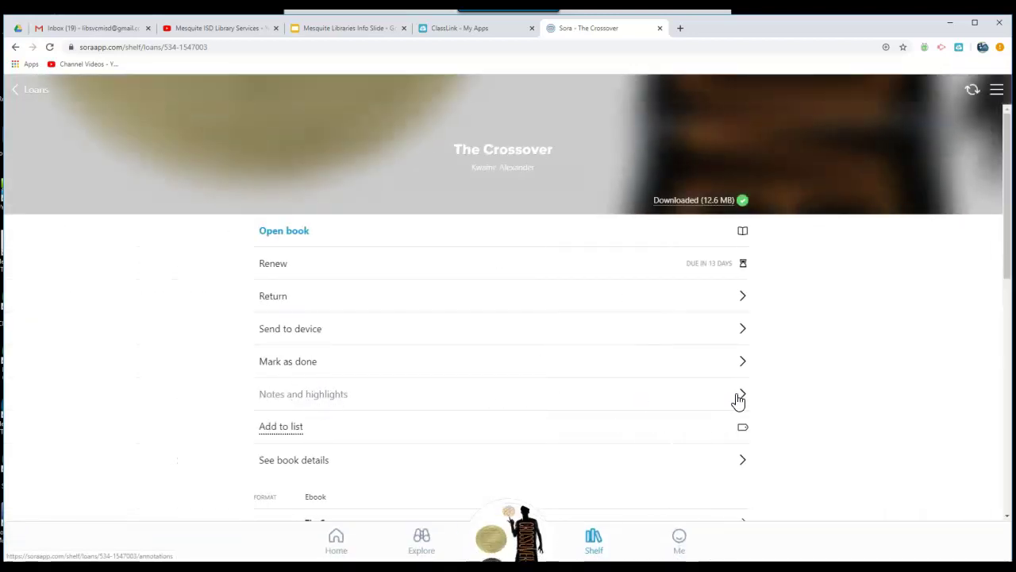
Review the remaining loan options and book details for The Crossover, and return to the list of loans
scroll(739, 401, "down", 1)
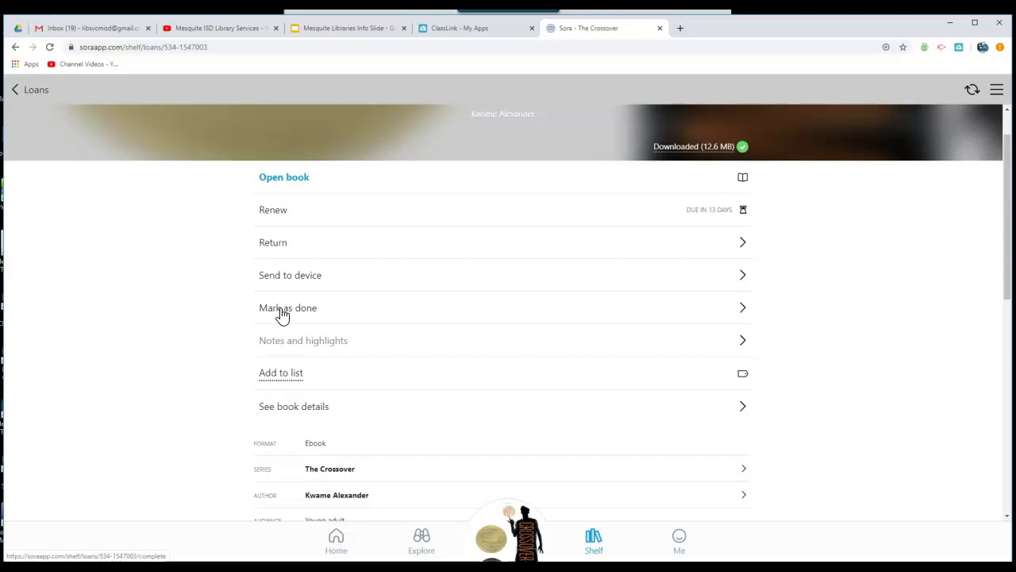
scroll(282, 315, "down", 1)
scroll(282, 315, "up", 3)
left_click(39, 94)
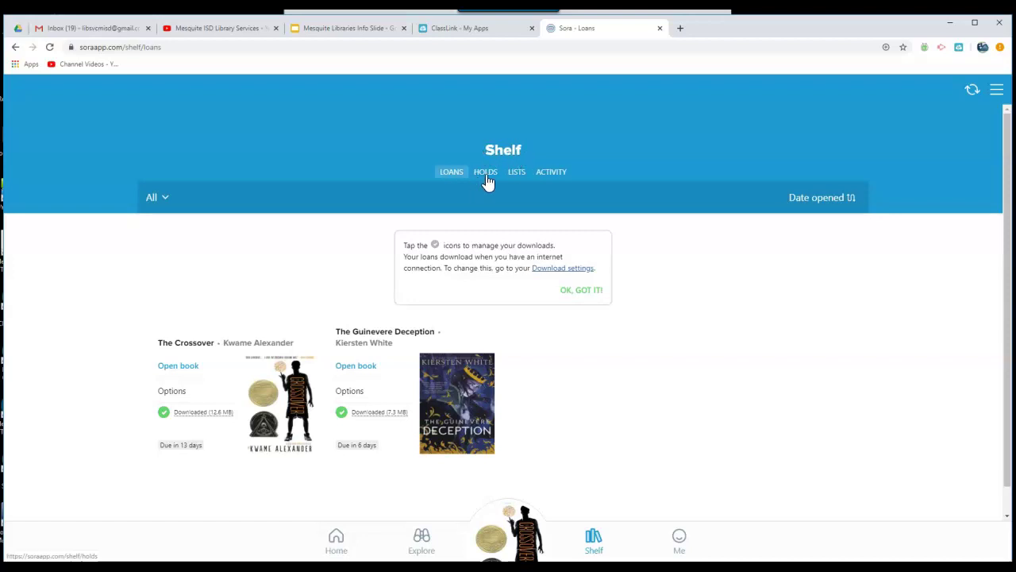
Look through the Shelf's Lists and Activity pages, and return to its Loans page
left_click(517, 175)
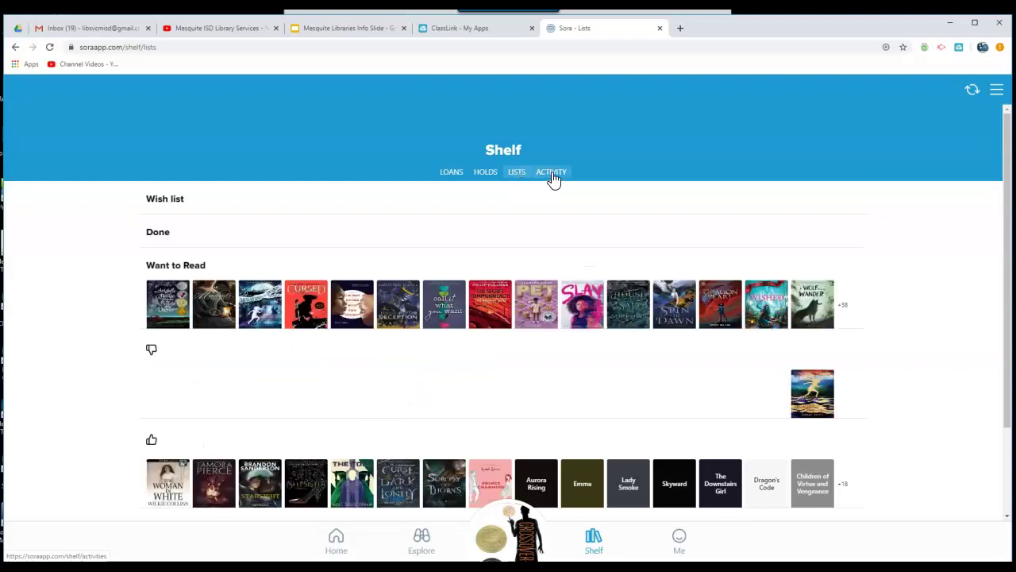
left_click(552, 175)
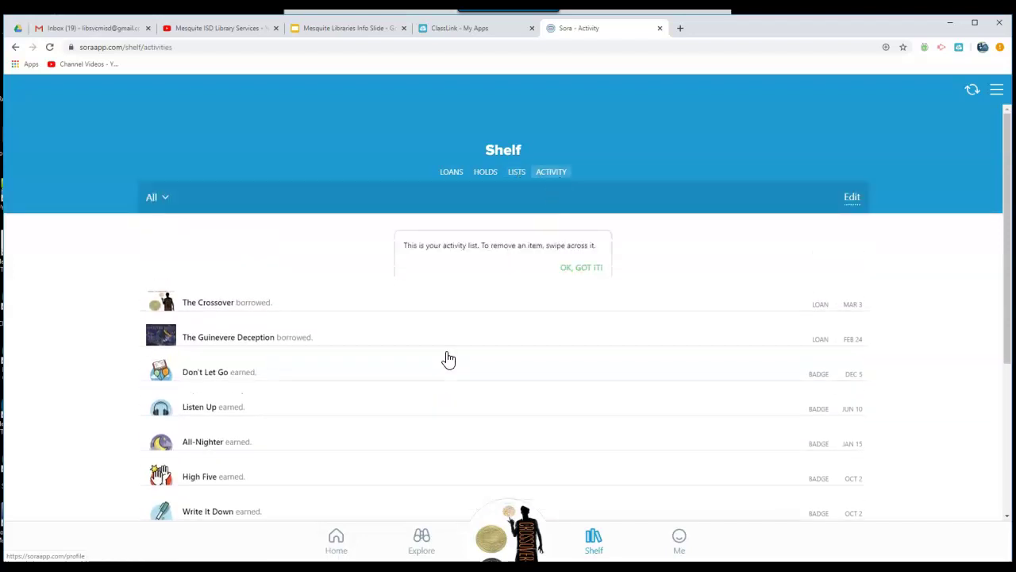
left_click(452, 175)
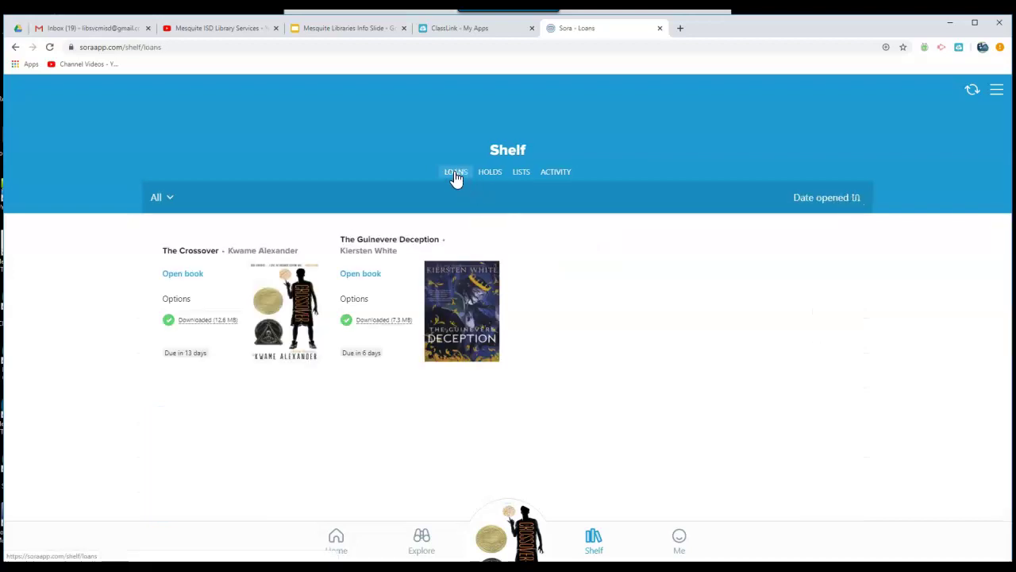
Examine the account's libraries, its settings and the sign-out option in Sora's main menu without changing anything, and close it
left_click(998, 91)
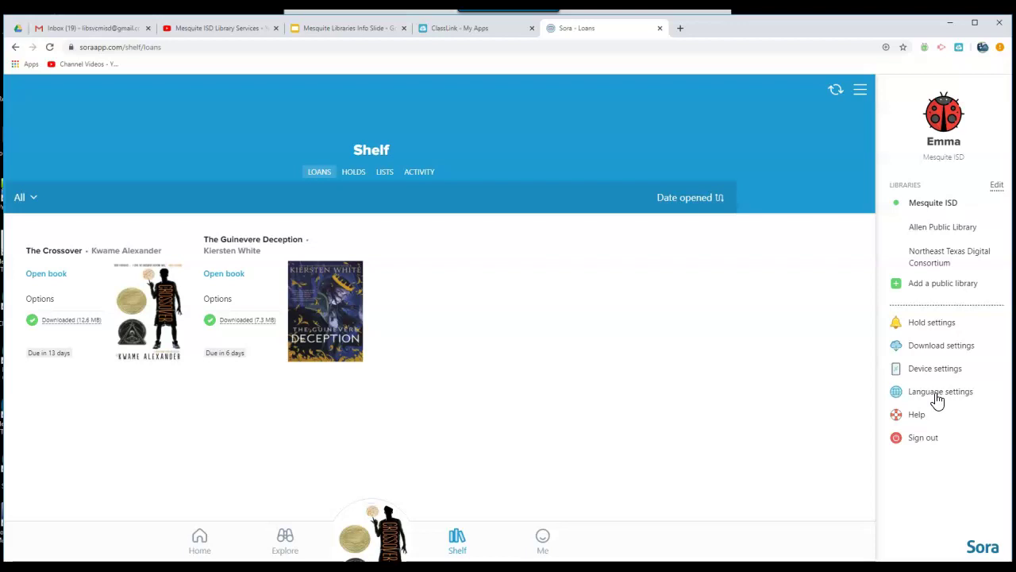
left_click(810, 421)
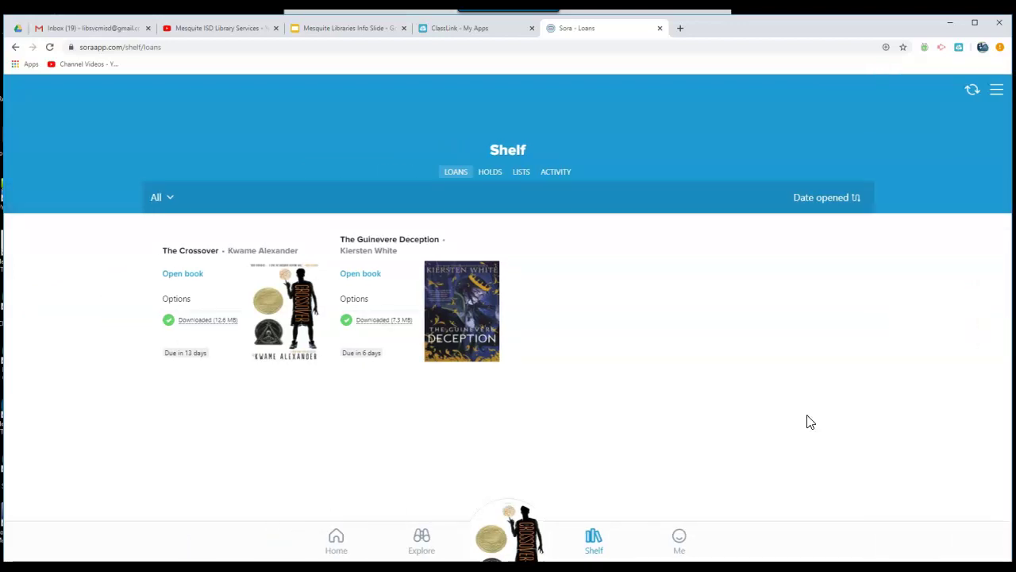
left_click(997, 92)
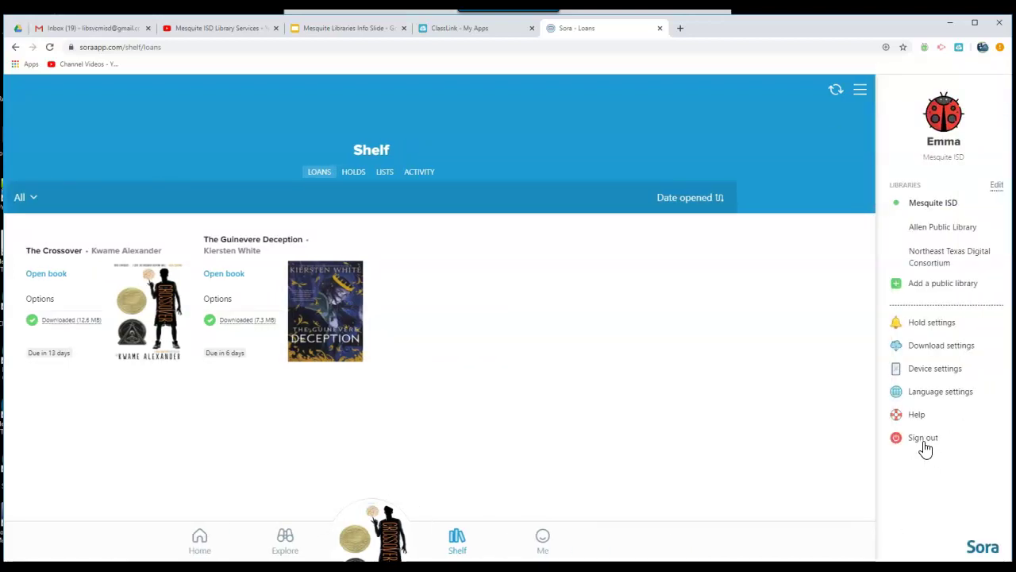
left_click(778, 451)
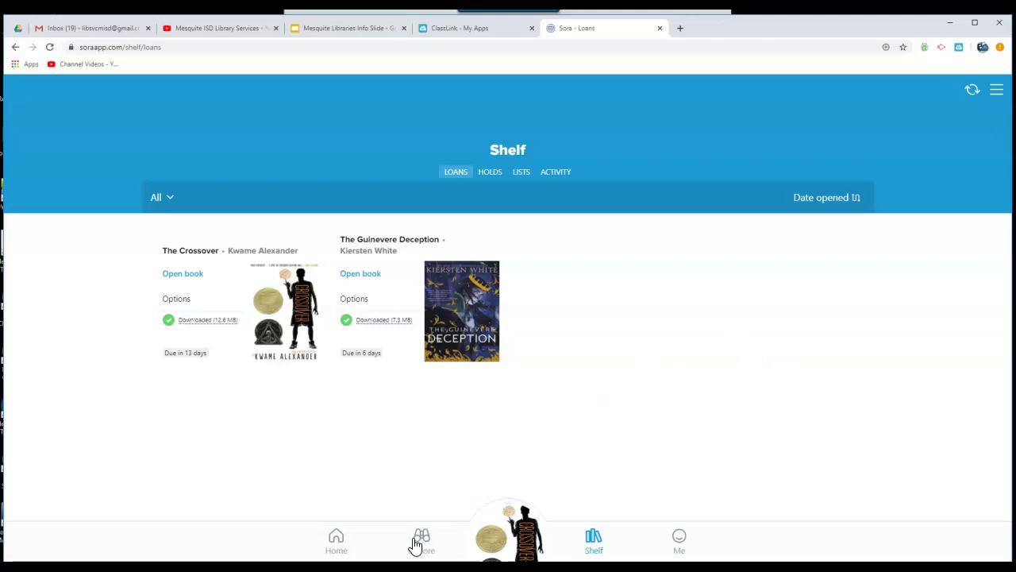
Go to Sora's Home page, and switch to the Mesquite Libraries Info Slide presentation to show the library contact information
left_click(336, 540)
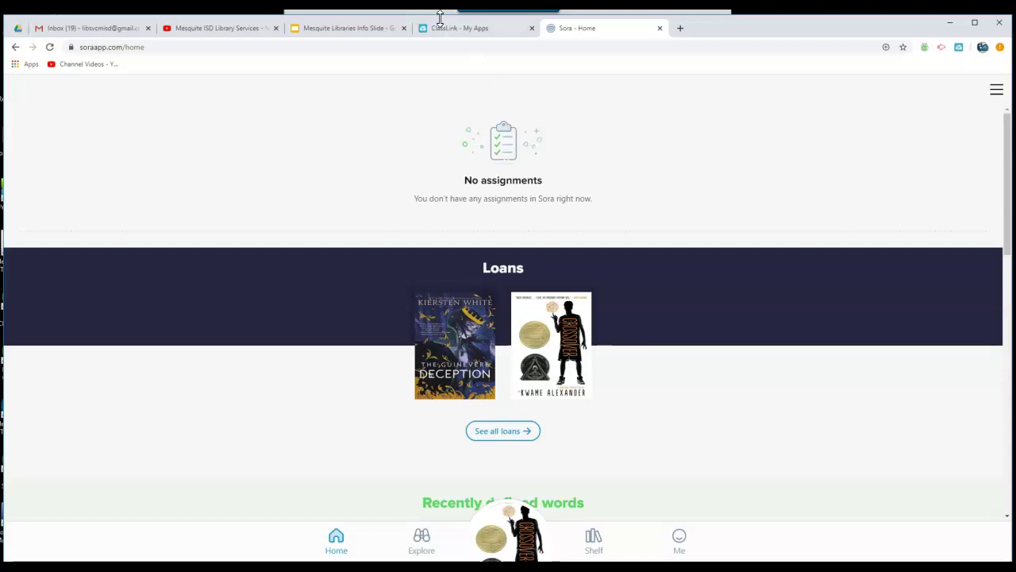
left_click(349, 29)
left_click(407, 343)
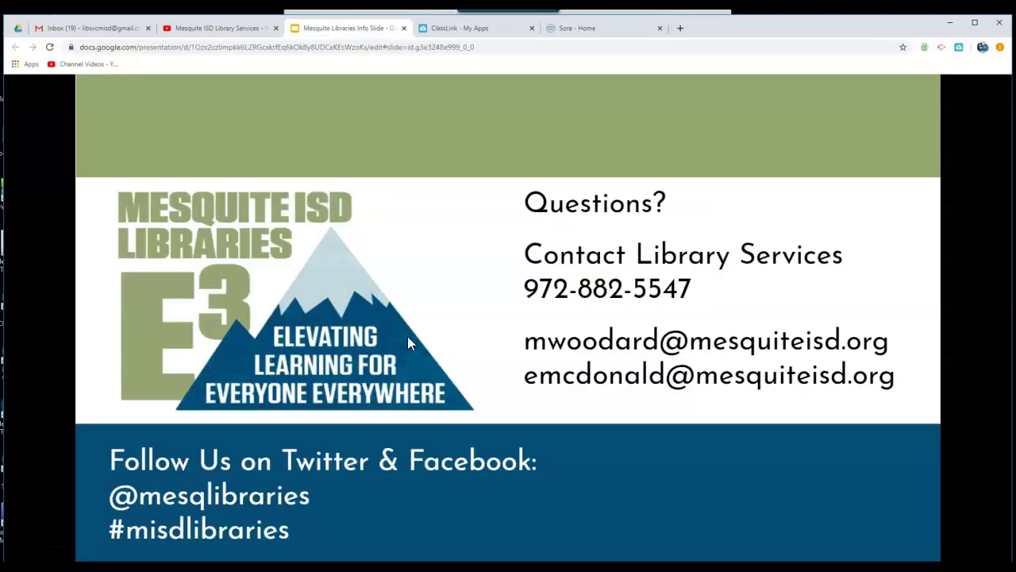